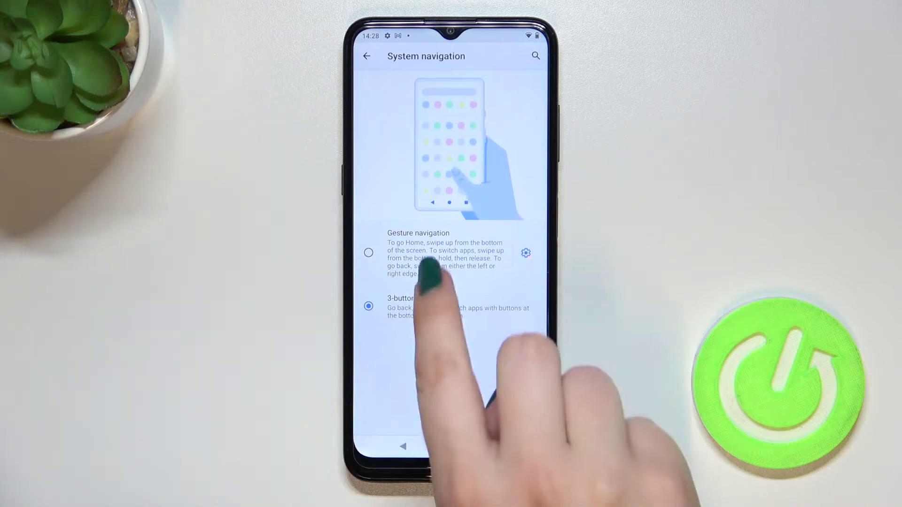
Step: Select Gesture navigation instead of 3-button navigation on the System navigation page
left_click(426, 255)
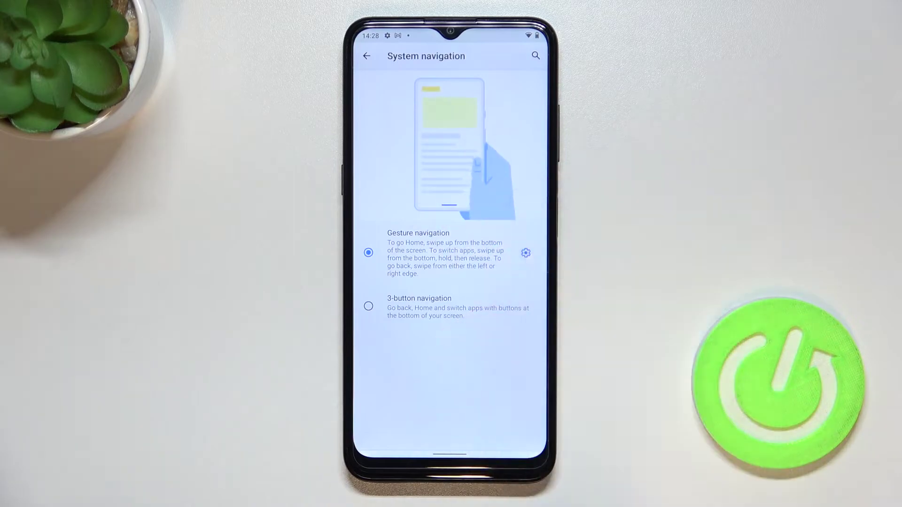
left_click(525, 252)
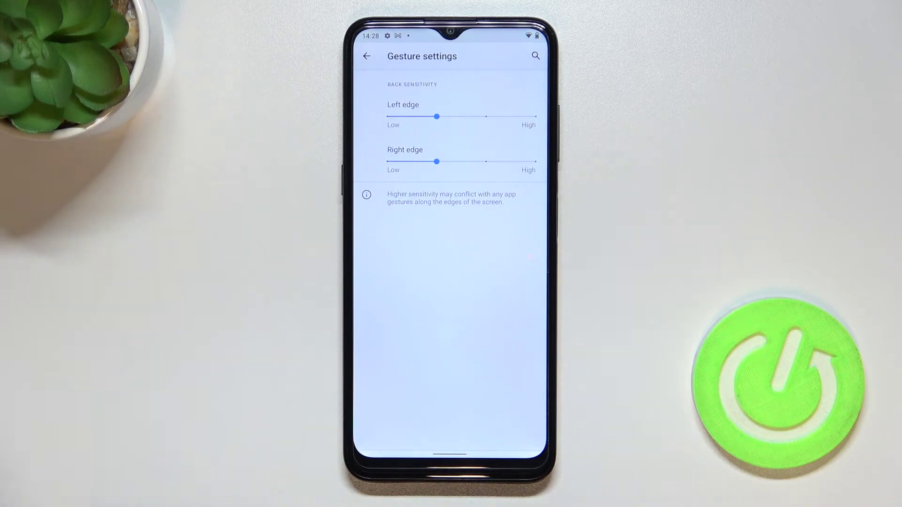
left_click_drag(435, 115, 379, 114)
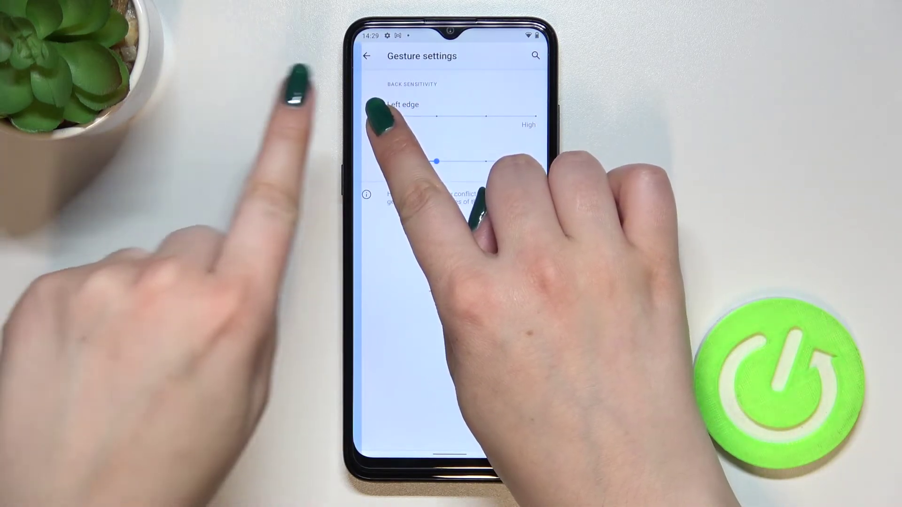
left_click_drag(379, 114, 539, 118)
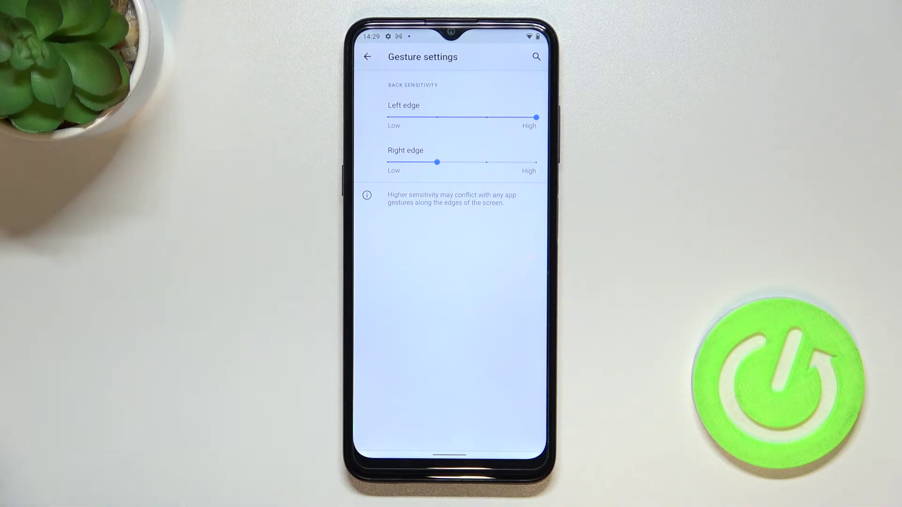
mouse_move(437, 162)
left_mouse_down()
mouse_move(537, 163)
mouse_move(438, 161)
left_mouse_up()
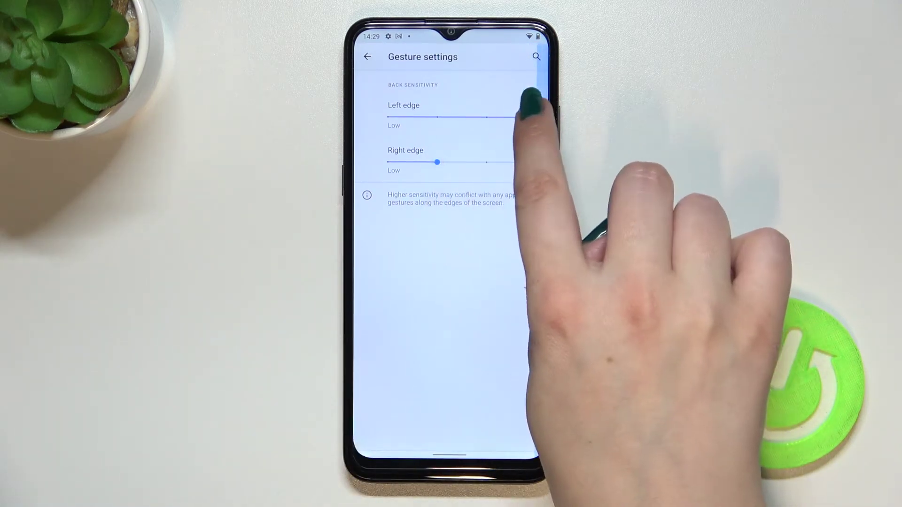
left_click_drag(536, 117, 428, 117)
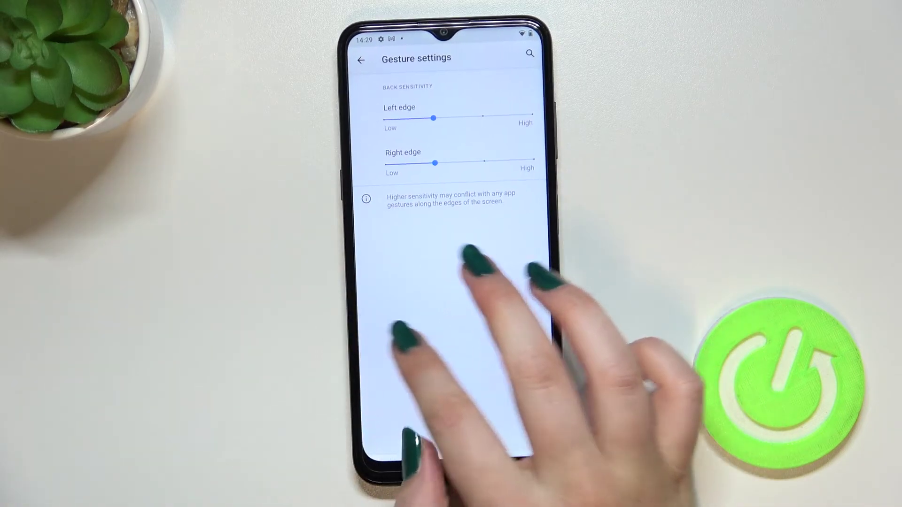
left_click_drag(546, 282, 493, 276)
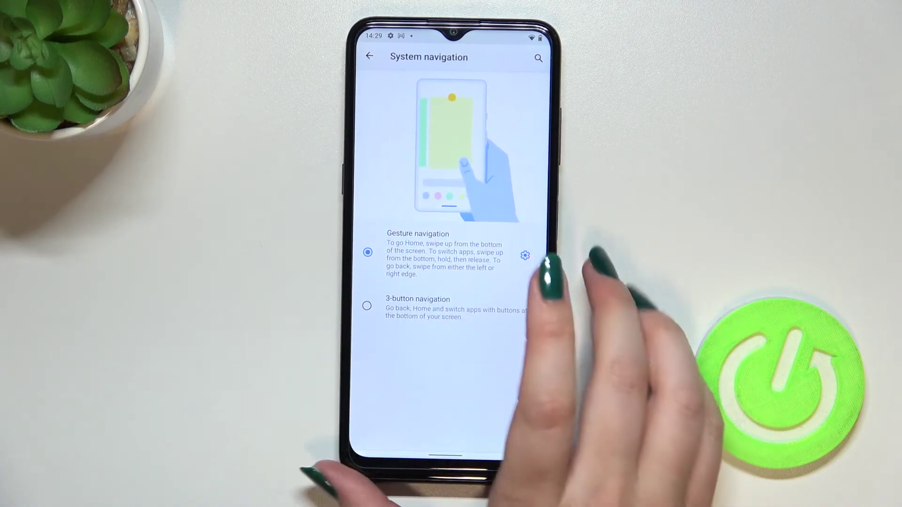
Step: Swipe back twice from the screen edge, through Gestures to the System settings page
left_click_drag(544, 282, 486, 282)
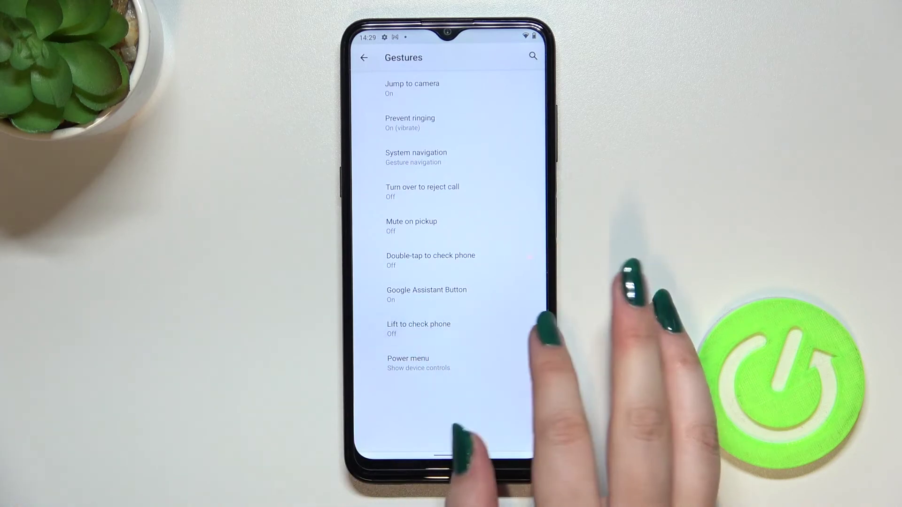
left_click_drag(544, 320, 486, 321)
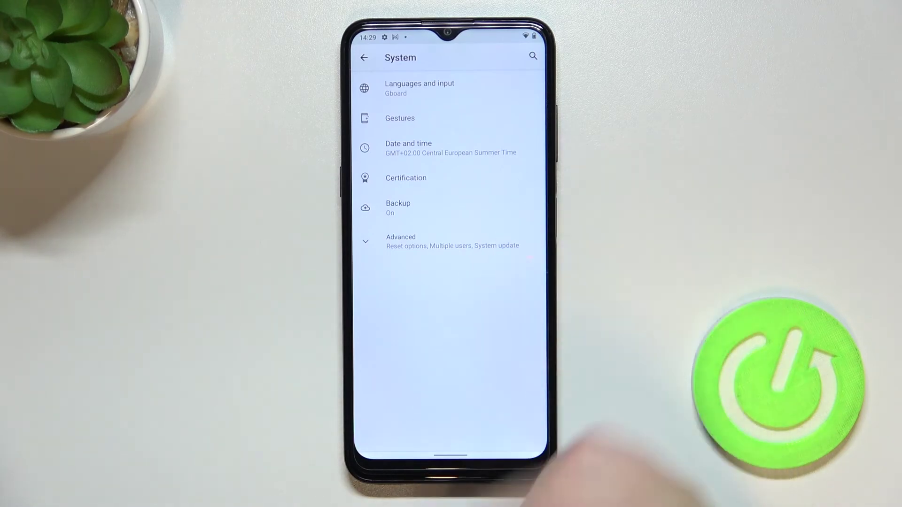
Step: Go home, open recent apps, and swipe away the Settings card
left_click_drag(493, 454, 508, 303)
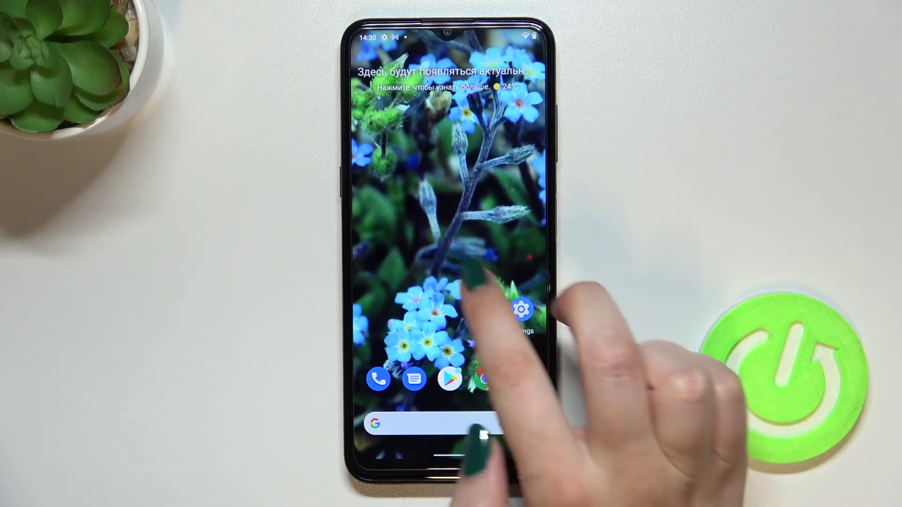
left_click_drag(451, 454, 453, 261)
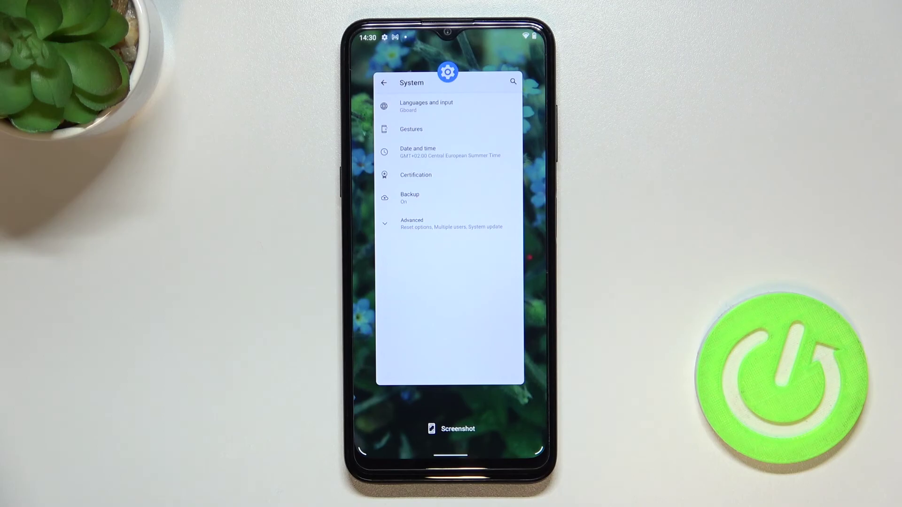
left_click_drag(494, 296, 494, 84)
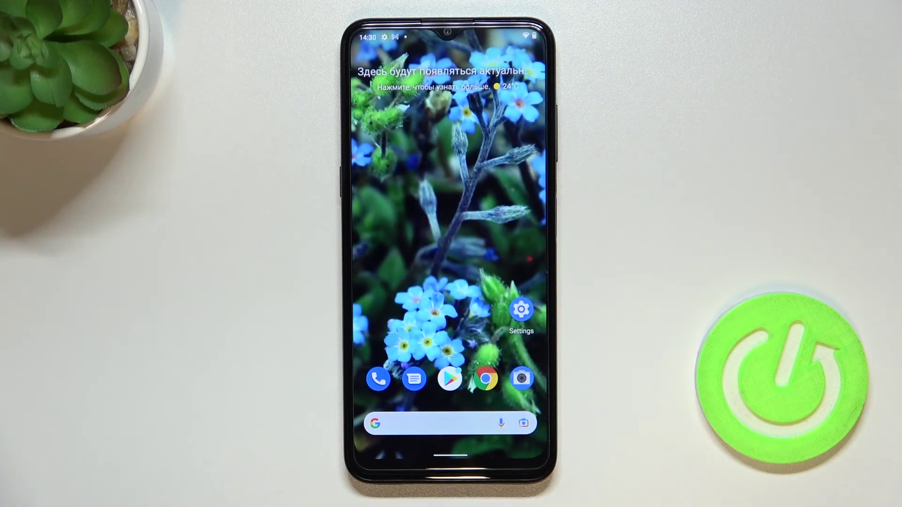